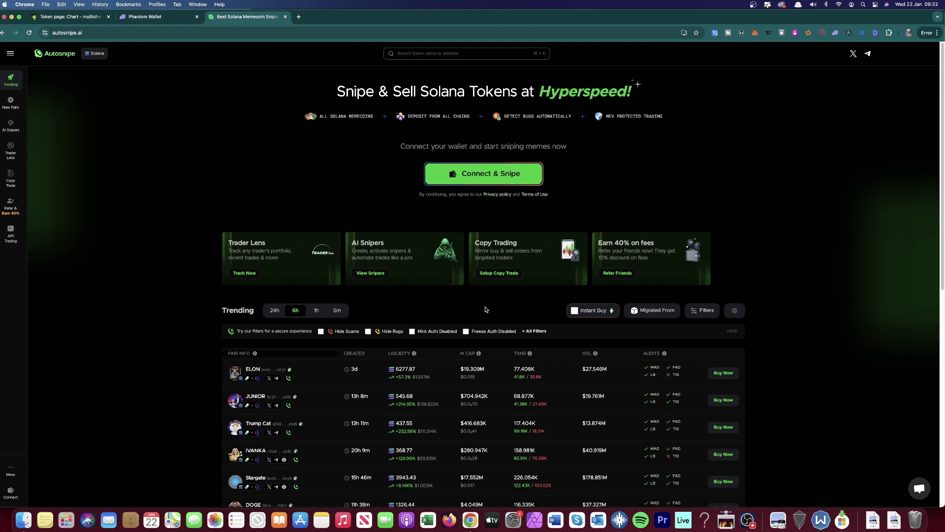
Step: Scroll down through the Trending token table on the Autosnipe home page and back up
scroll(484, 309, down, 3)
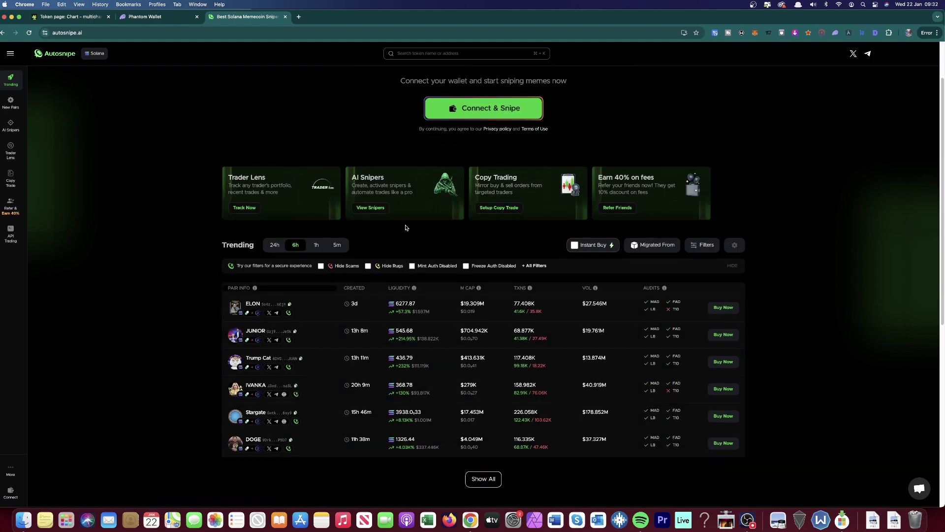
scroll(277, 199, up, 2)
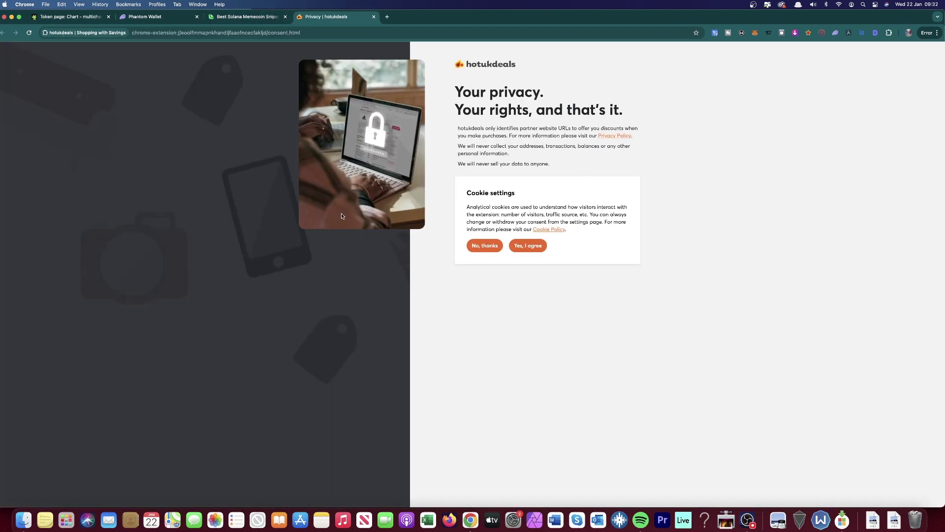
Step: Try Connect & Snipe on the AI Sniper page, dismiss the couldn't-connect error, and go to Phantom's tab
click(266, 16)
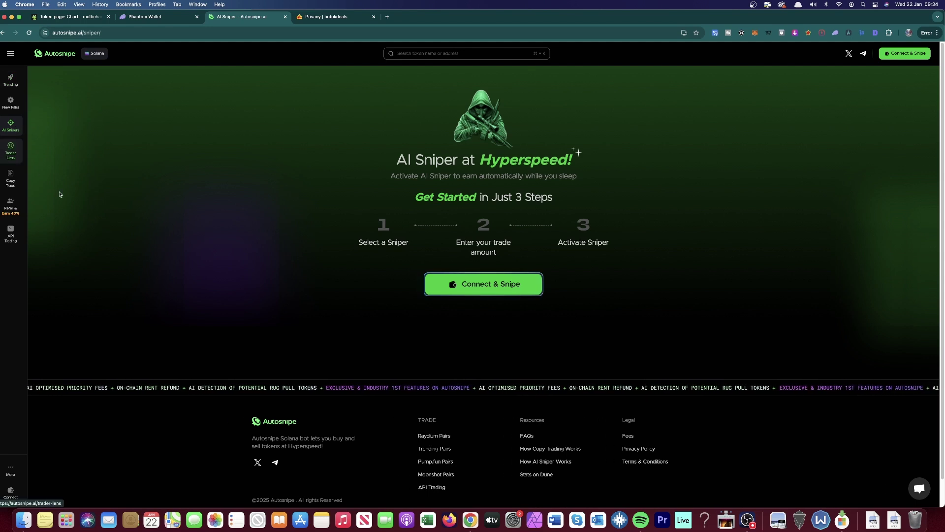
click(481, 286)
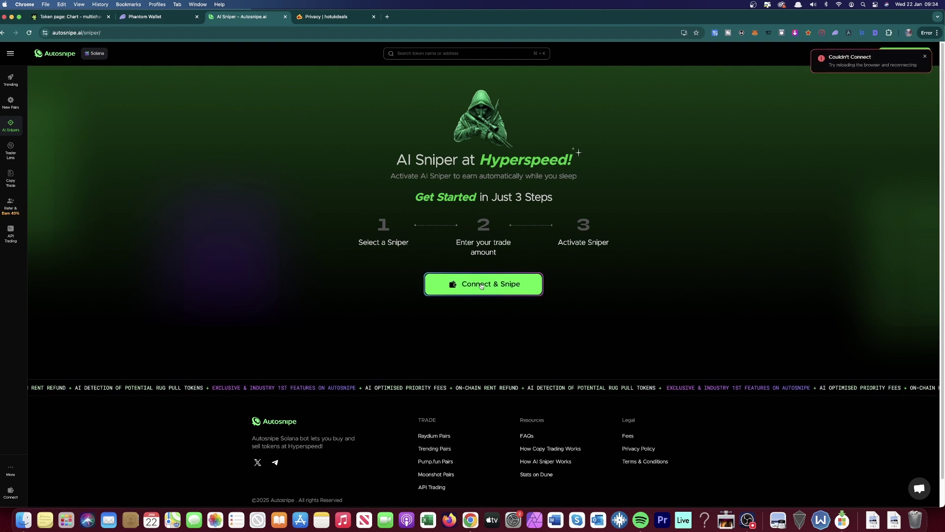
click(925, 58)
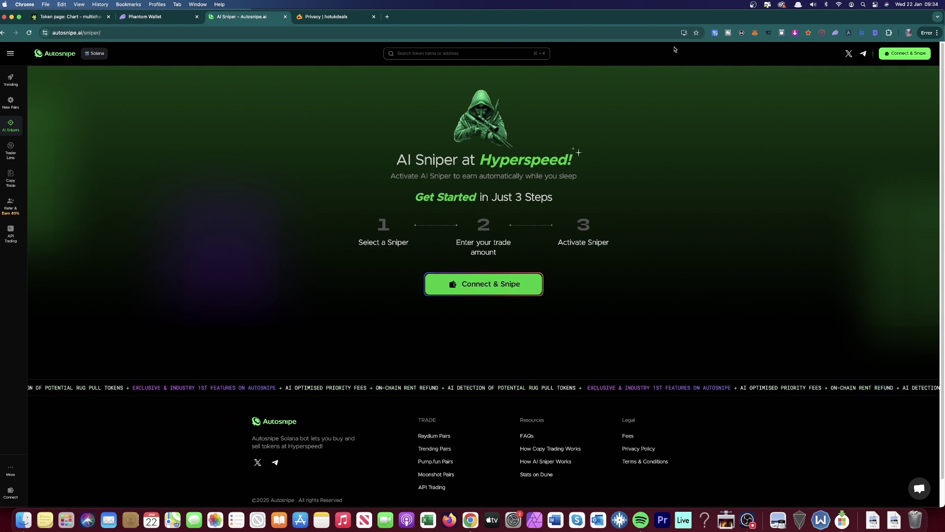
click(158, 18)
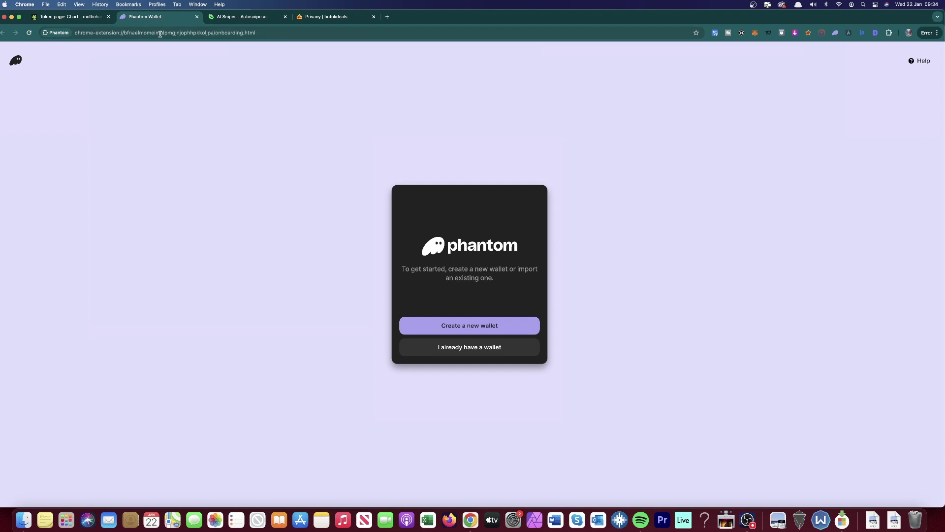
Step: Begin creating a new Phantom wallet, look at the email option, and enter a wallet PIN
click(835, 33)
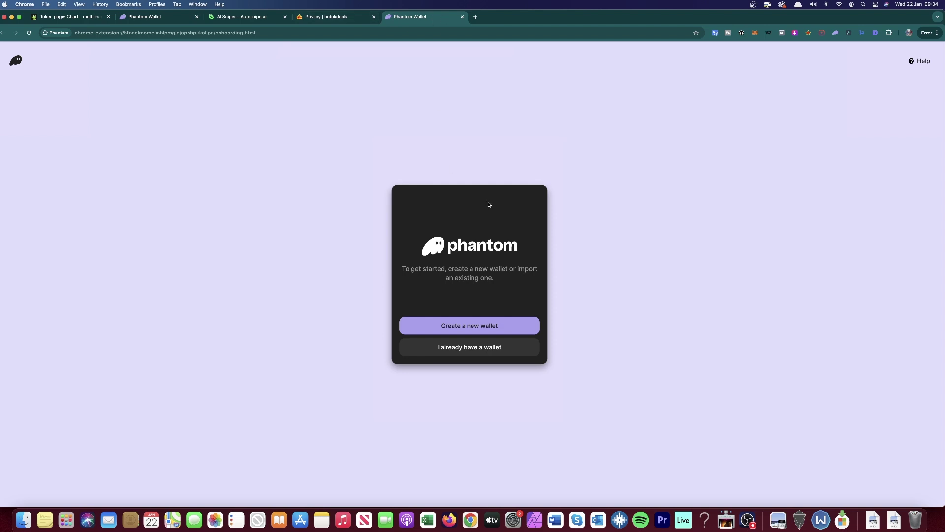
click(486, 326)
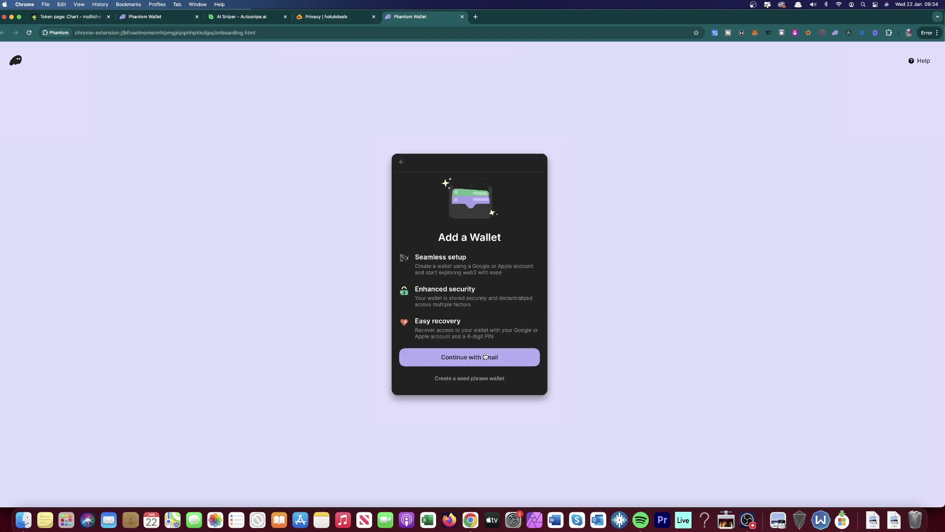
click(483, 357)
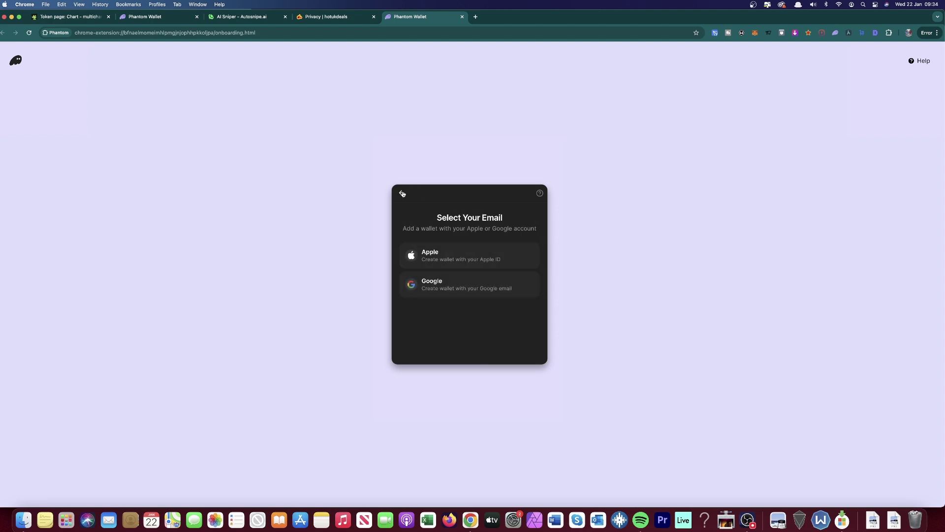
click(402, 162)
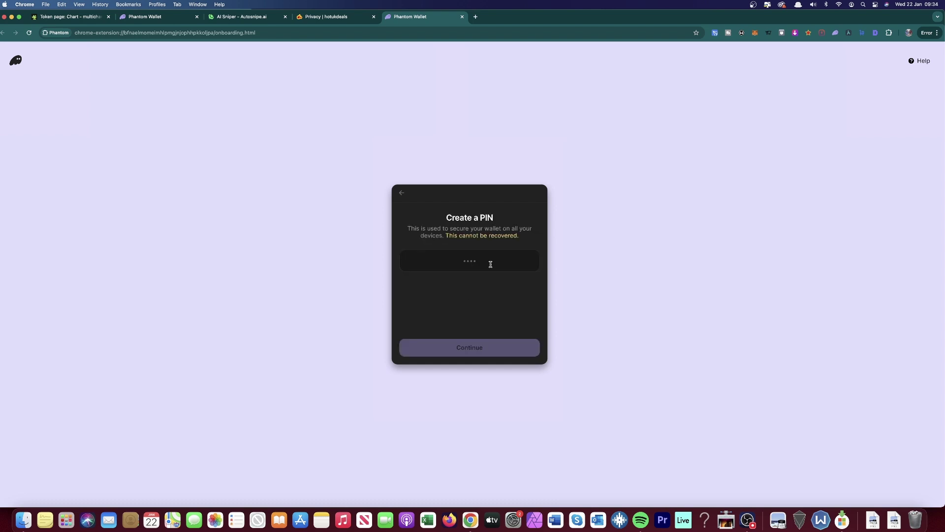
text(1234)
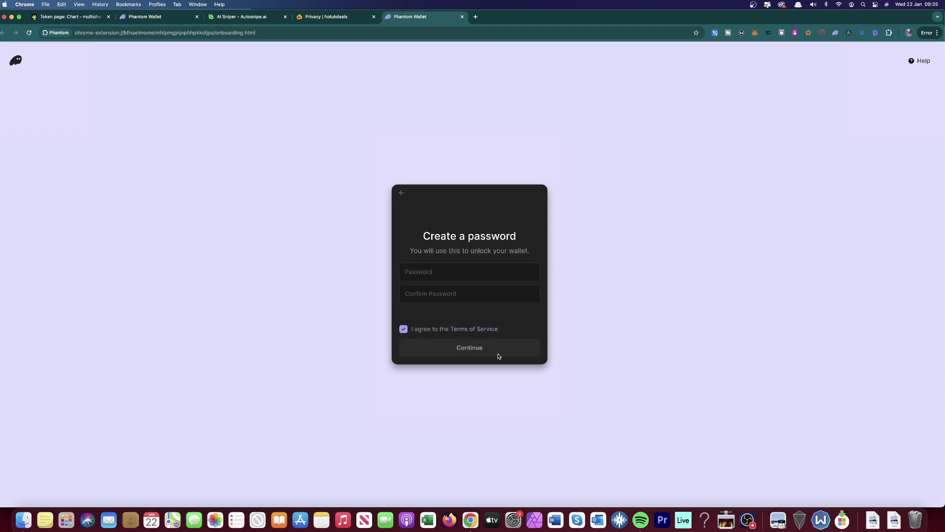
Step: Enter the wallet password to create Phantom Account 1, review its $0.00 chain addresses, then close it
click(456, 273)
text(1234)
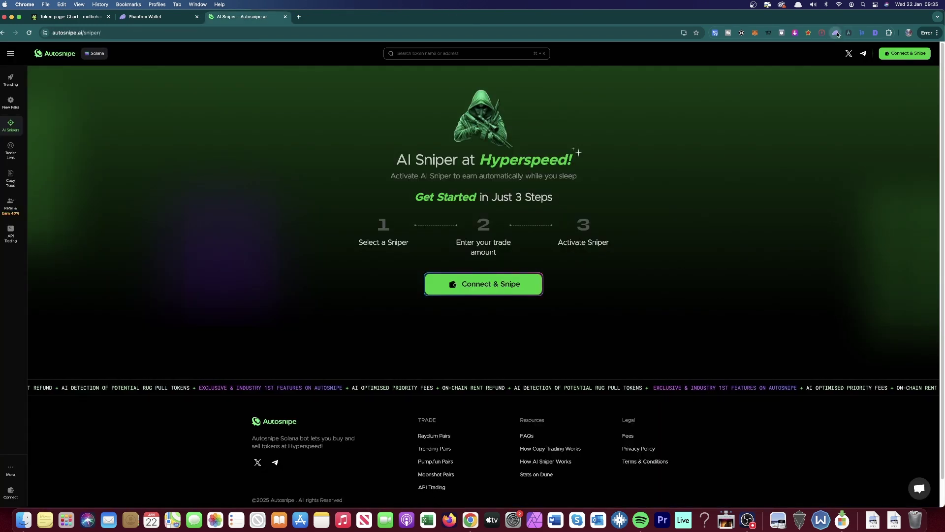
click(837, 33)
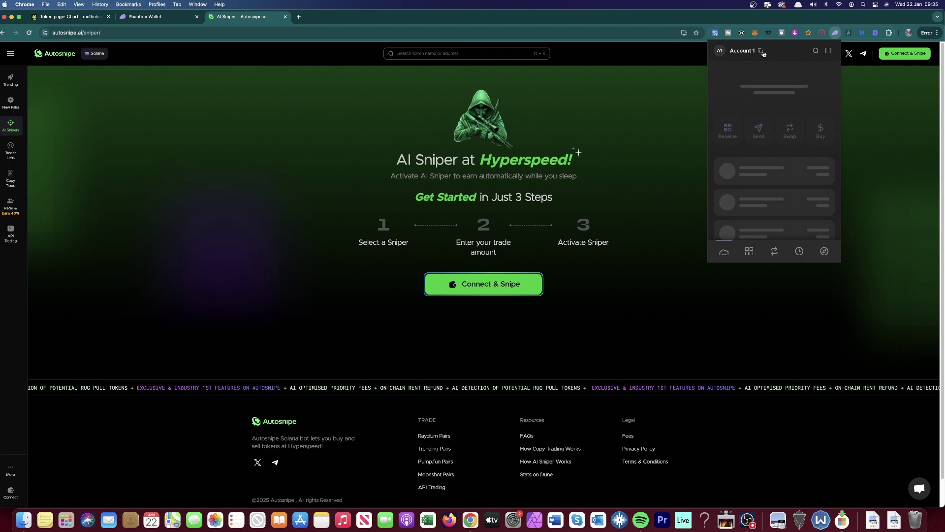
mouse_move(763, 54)
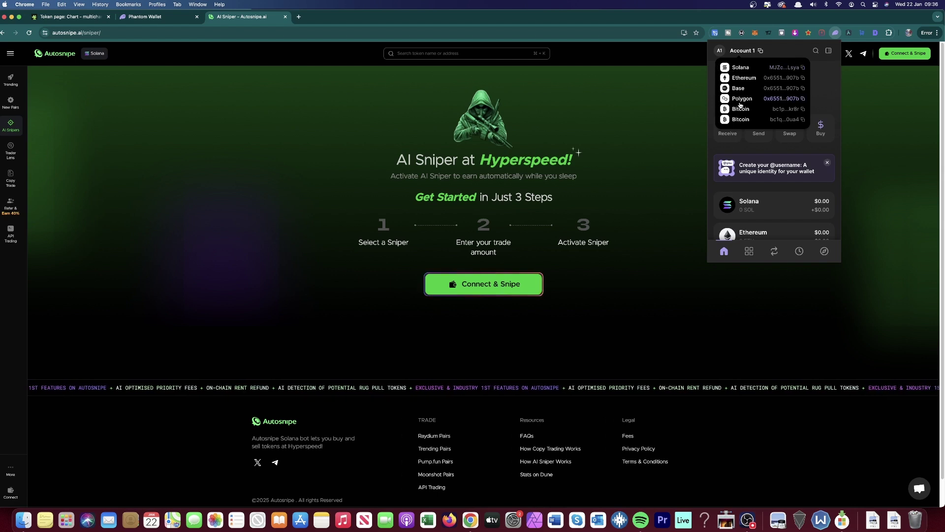
click(666, 216)
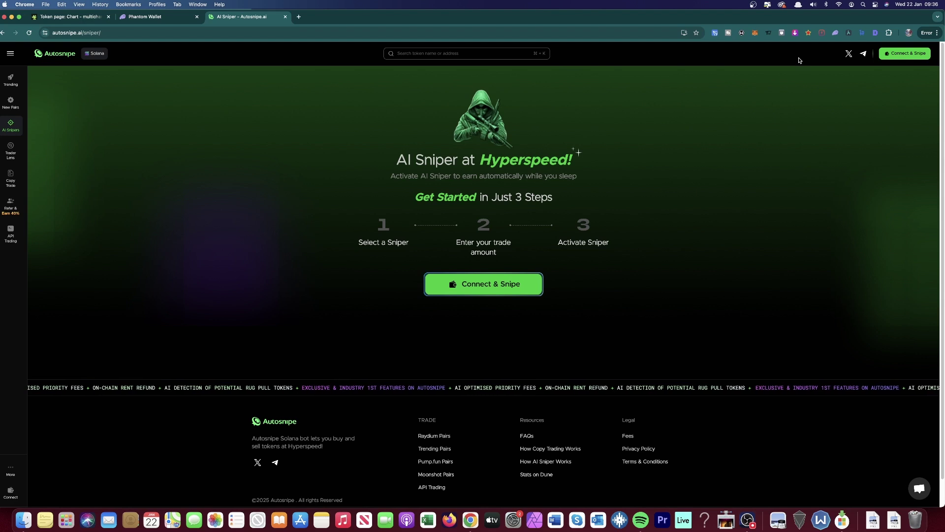
Step: Connect Phantom Account 1 to Autosnipe through Connect & Snipe and sign the login message
click(496, 290)
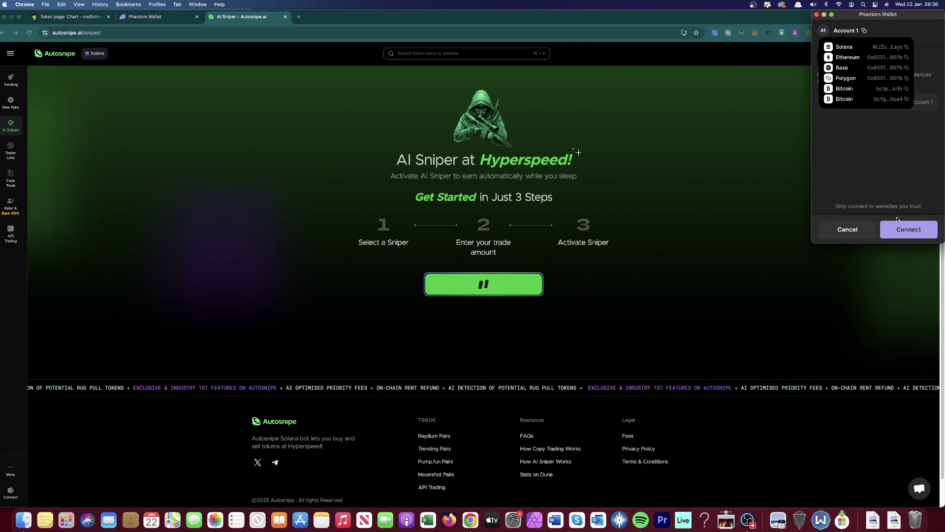
click(912, 229)
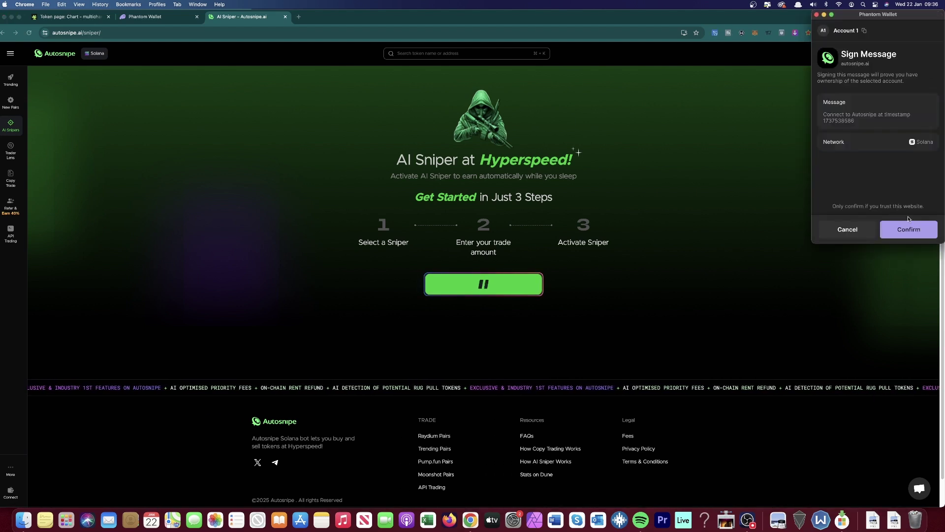
click(905, 224)
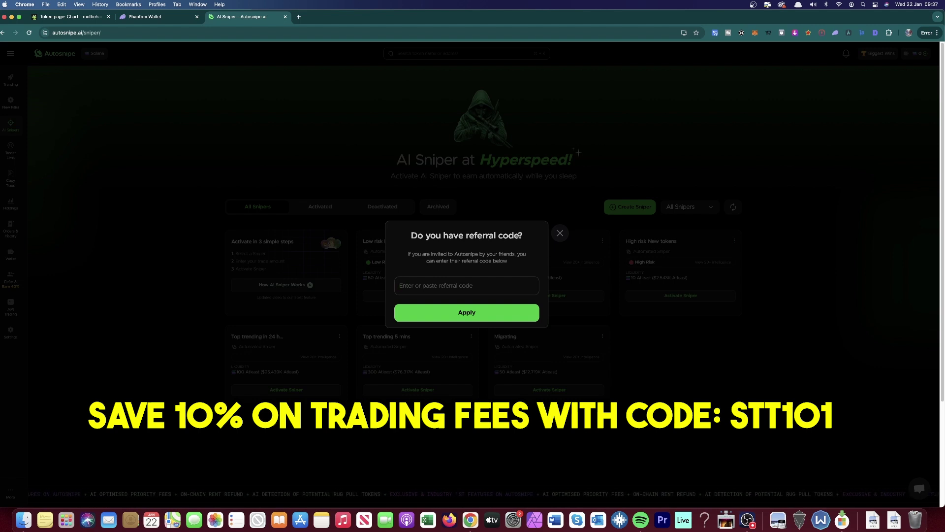
Step: Type a referral code and close the 'Do you have referral code?' prompt
text(S)
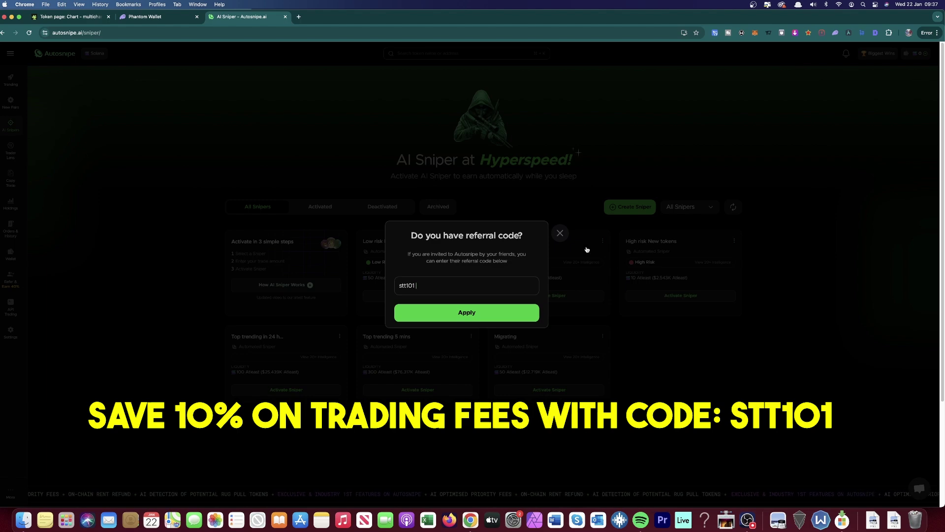
click(560, 233)
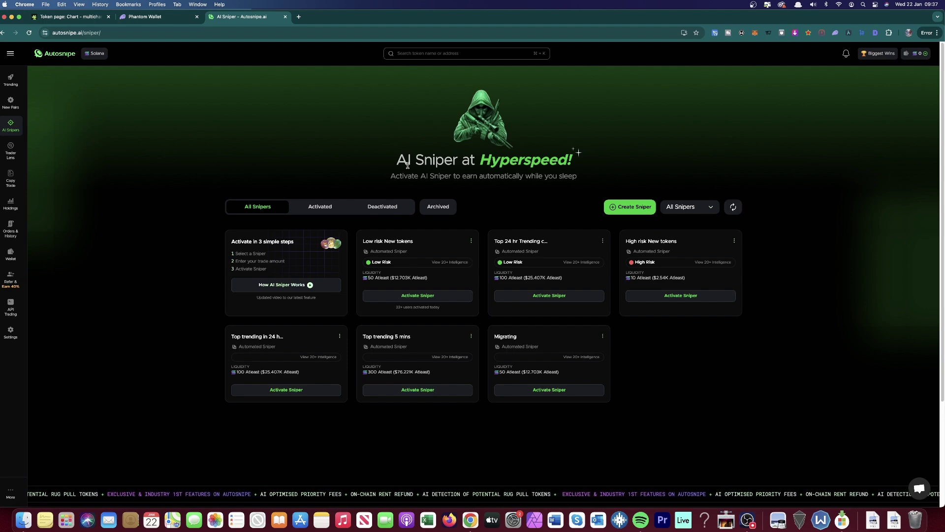
Step: Start a new sniper named 'First Test' on Raydium with all three migrated-from sources selected
click(629, 211)
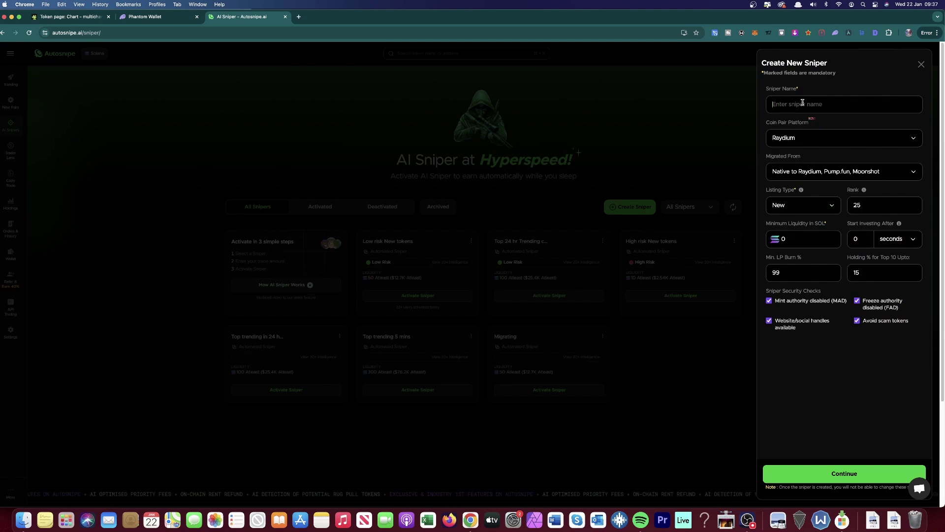
text(First Test)
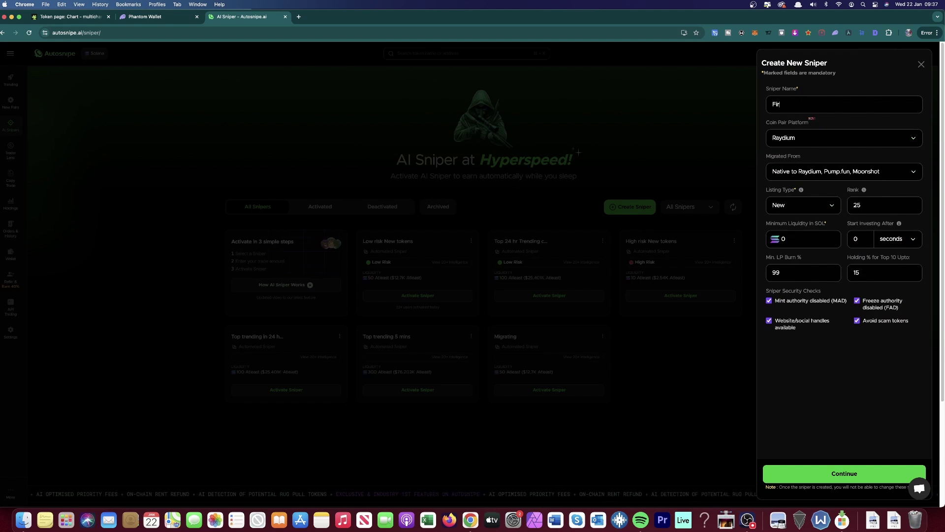
click(843, 140)
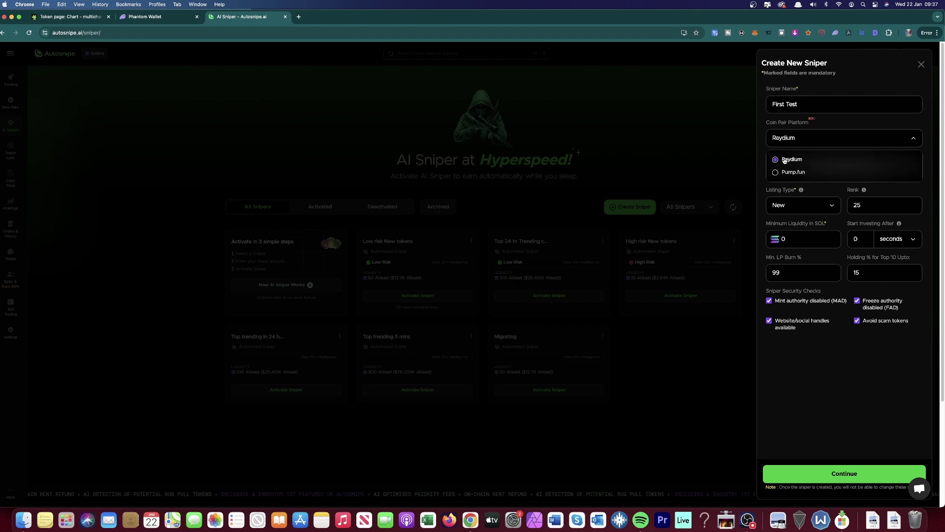
click(829, 136)
click(800, 175)
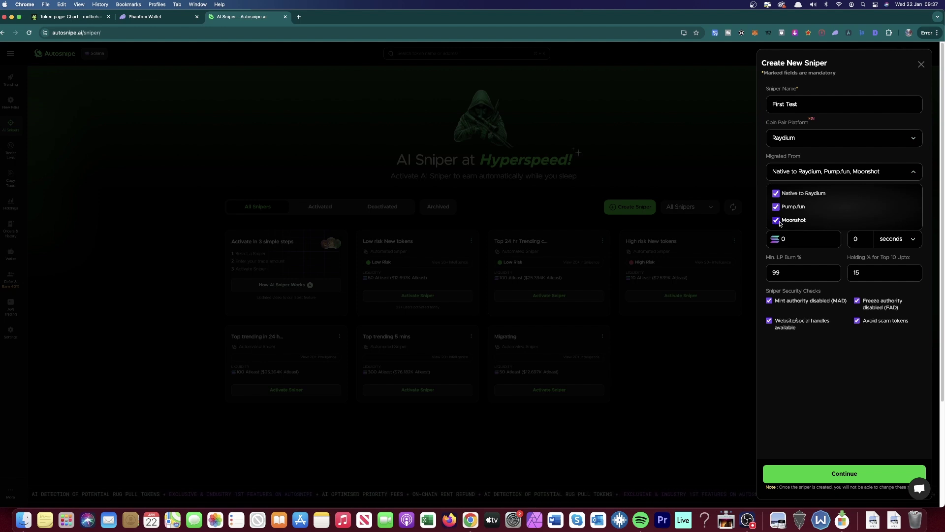
click(850, 177)
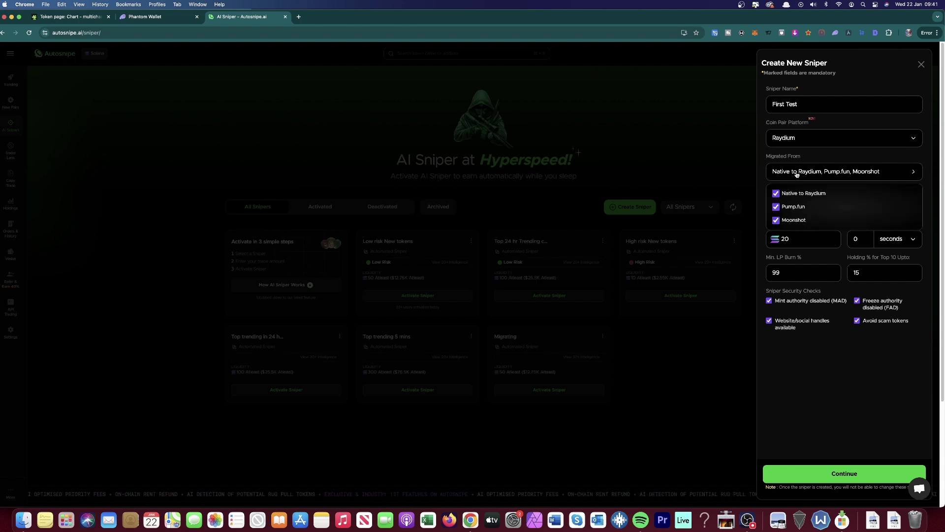
click(796, 174)
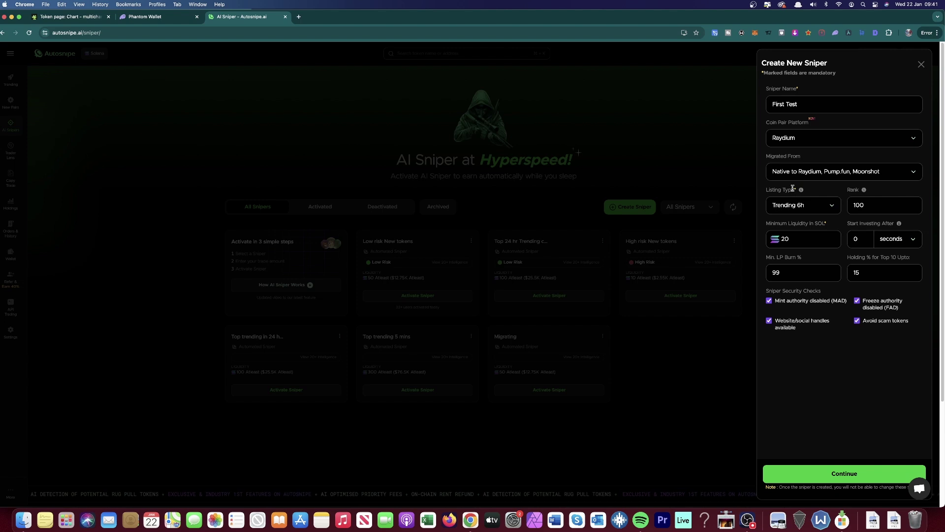
Step: Keep Trending 6h listing and check the 20 SOL liquidity, 99% LP burn and 15% top-10 holding filters
click(807, 205)
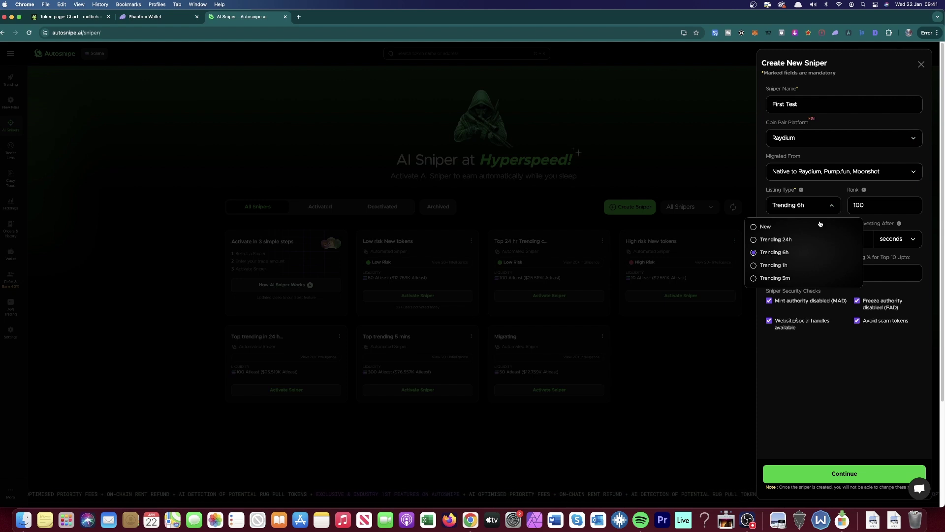
click(832, 206)
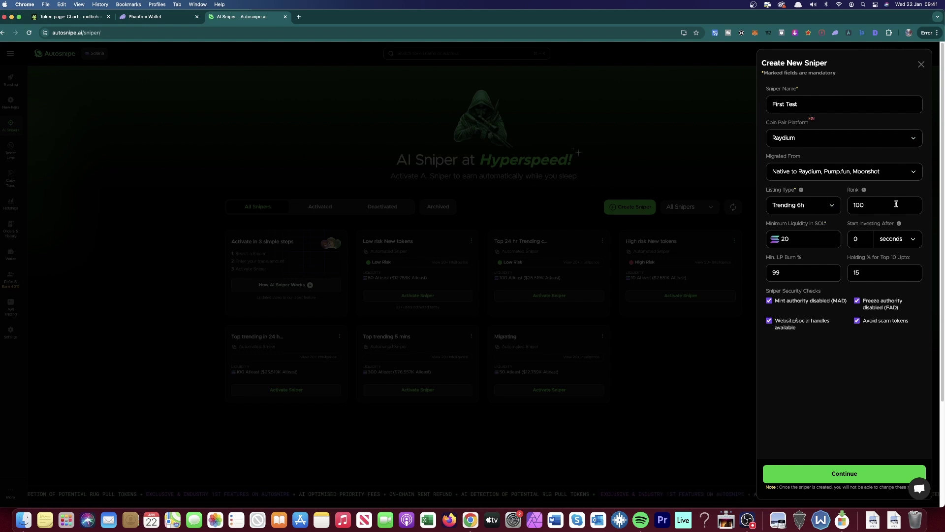
click(814, 242)
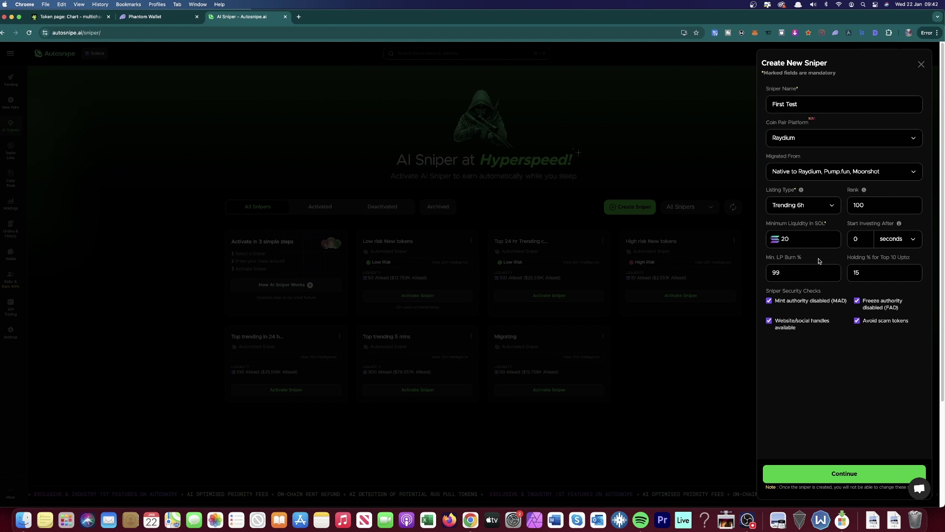
click(807, 273)
click(870, 272)
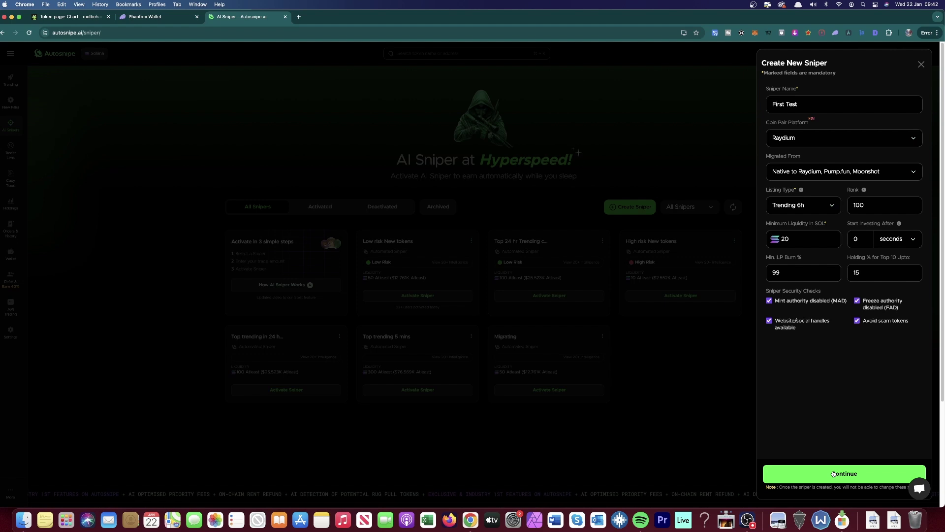
Step: Create the First Test sniper and give it a 25% stop loss with 1 SOL total, 0.1 per buy
click(833, 474)
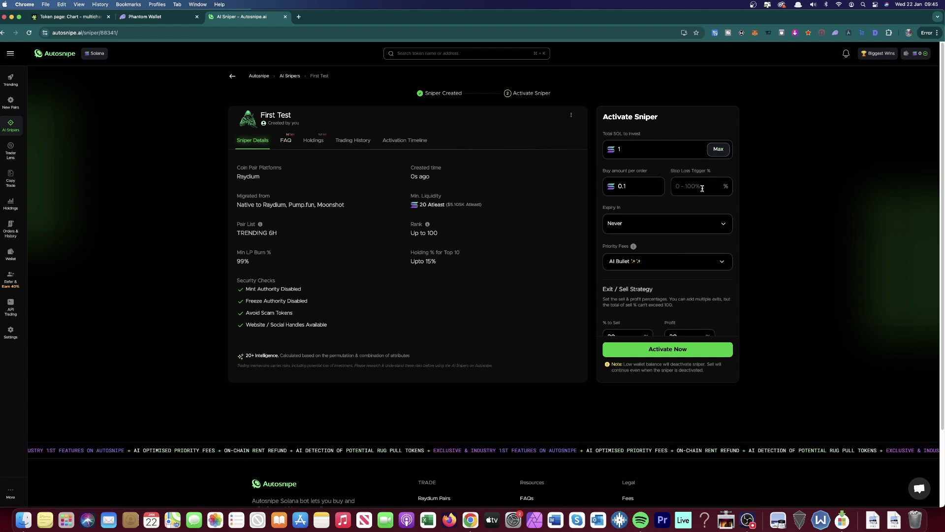
click(702, 188)
text(25)
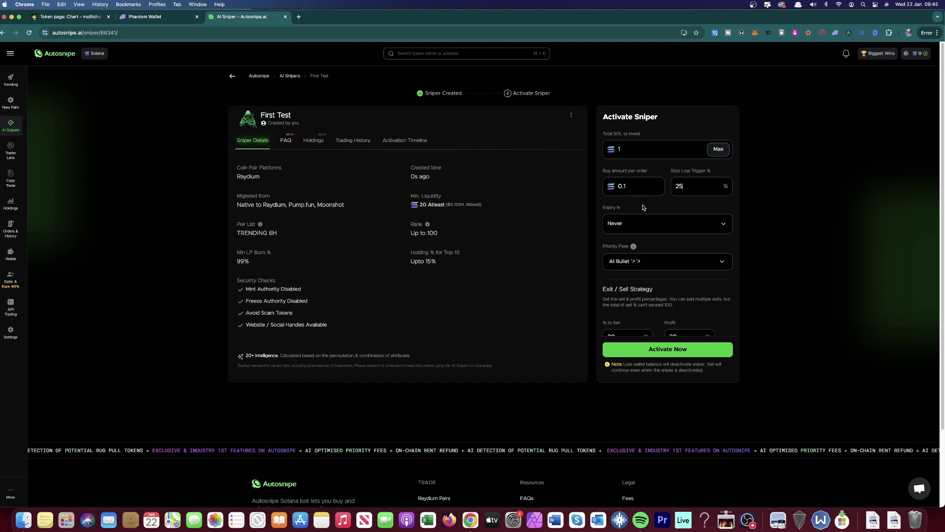
scroll(640, 207, down, 2)
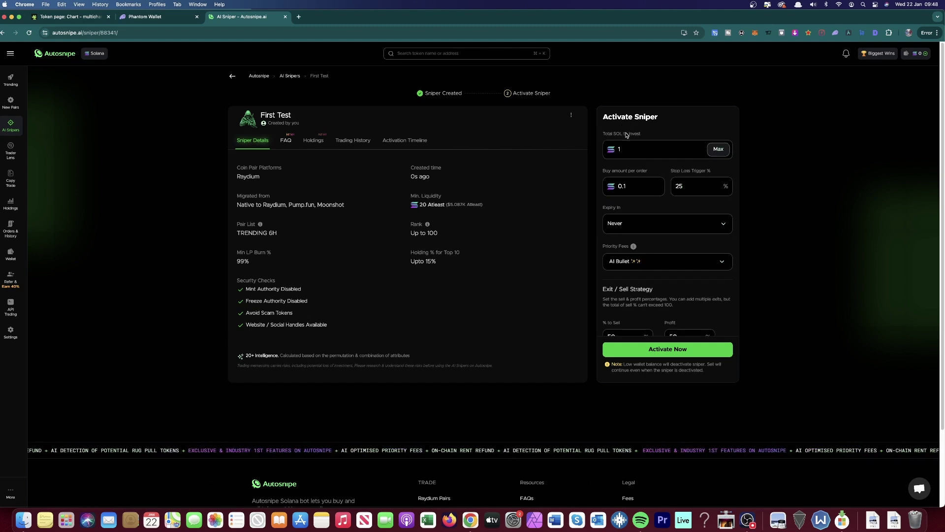
Step: Add exits selling 50% at 50%, 25% at 100% and 25% at 400% profit, then activate First Test
scroll(653, 167, down, 3)
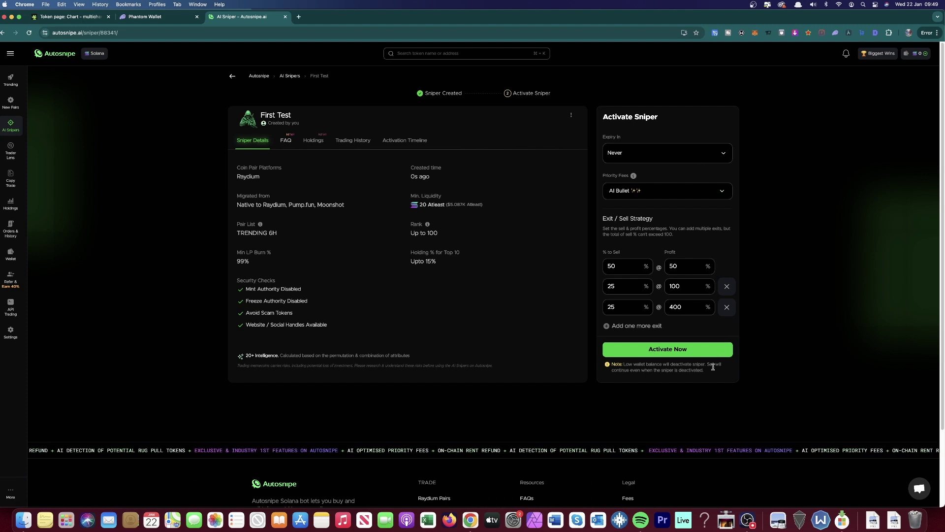
click(708, 349)
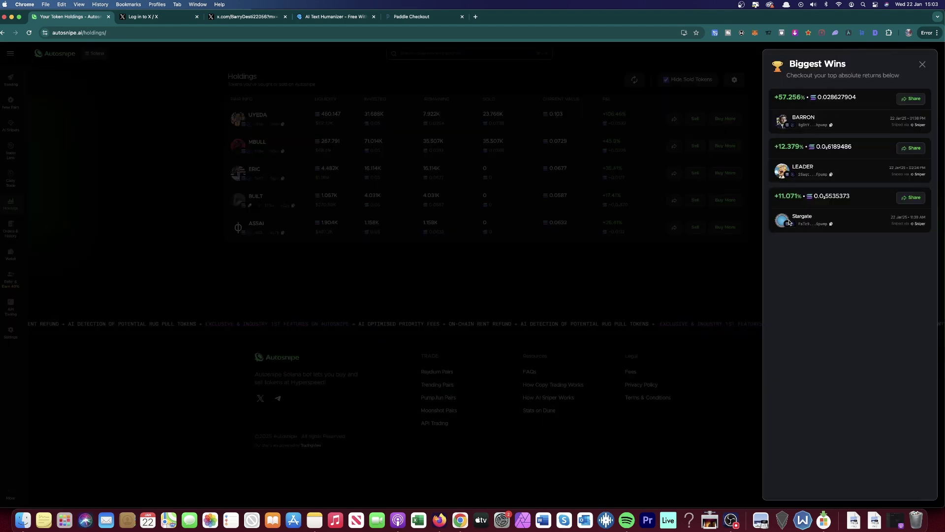
click(922, 64)
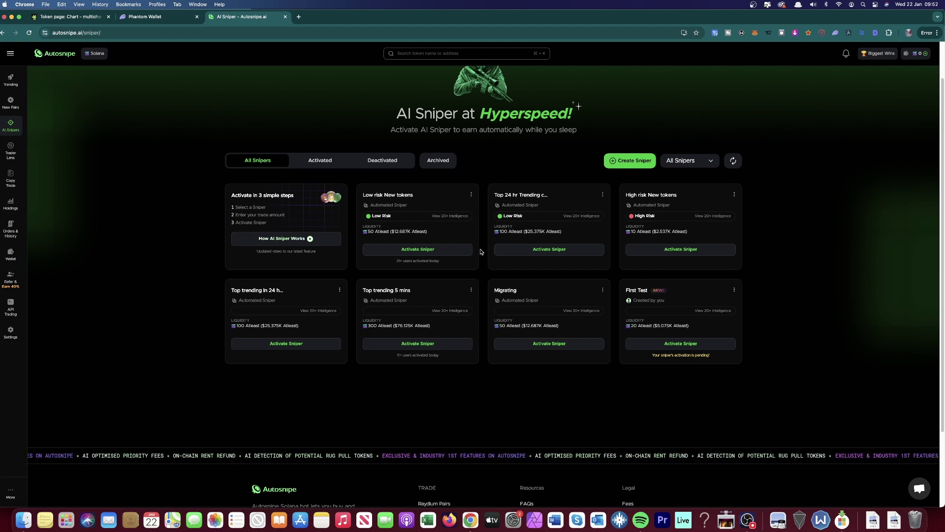
scroll(481, 251, up, 2)
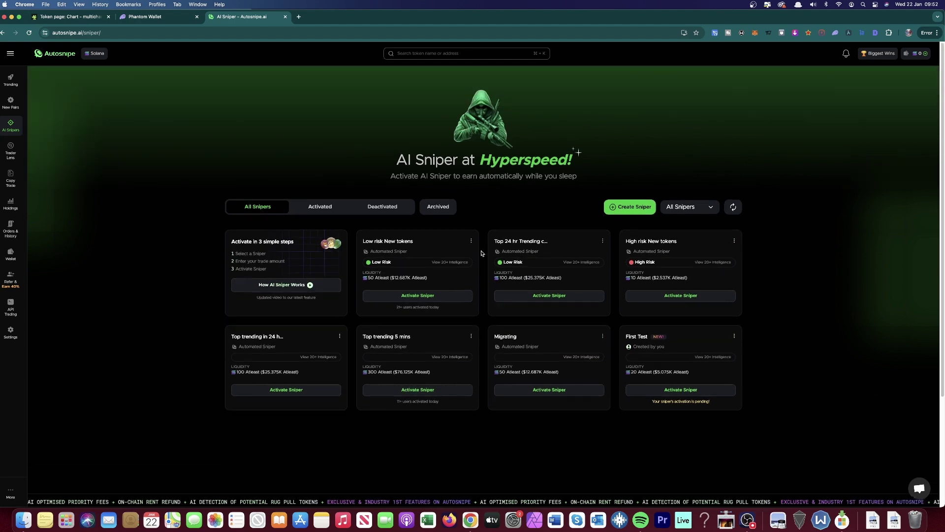